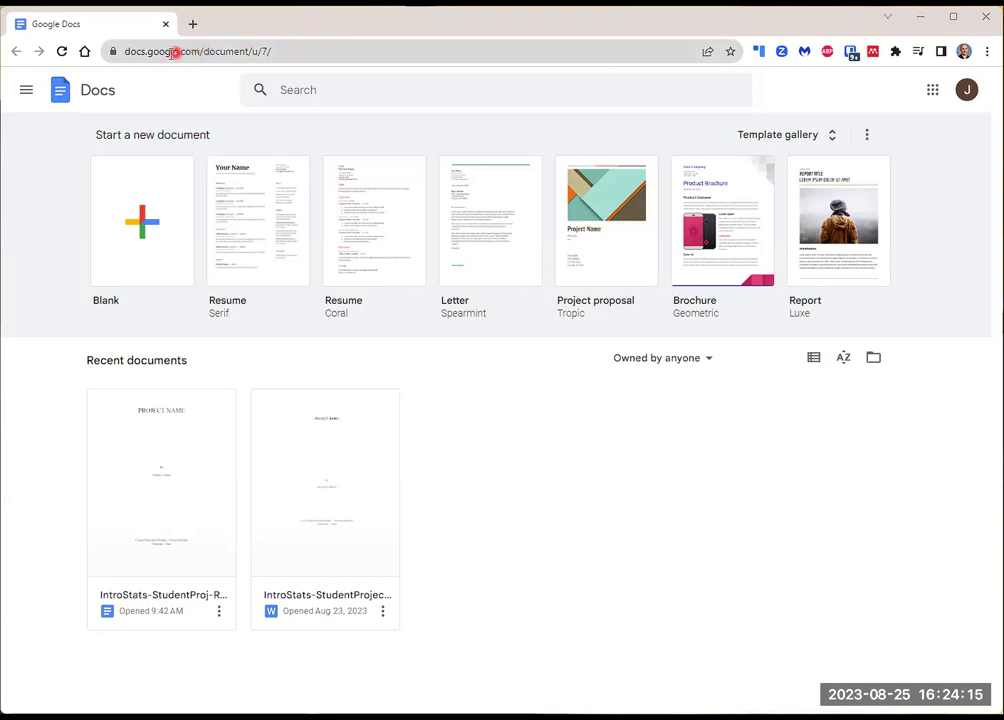
Create a blank Google Sheets spreadsheet from the Google apps menu and dismiss the Dropdown Chips tip.
{"action": "left_click", "coordinate": [172, 52]}
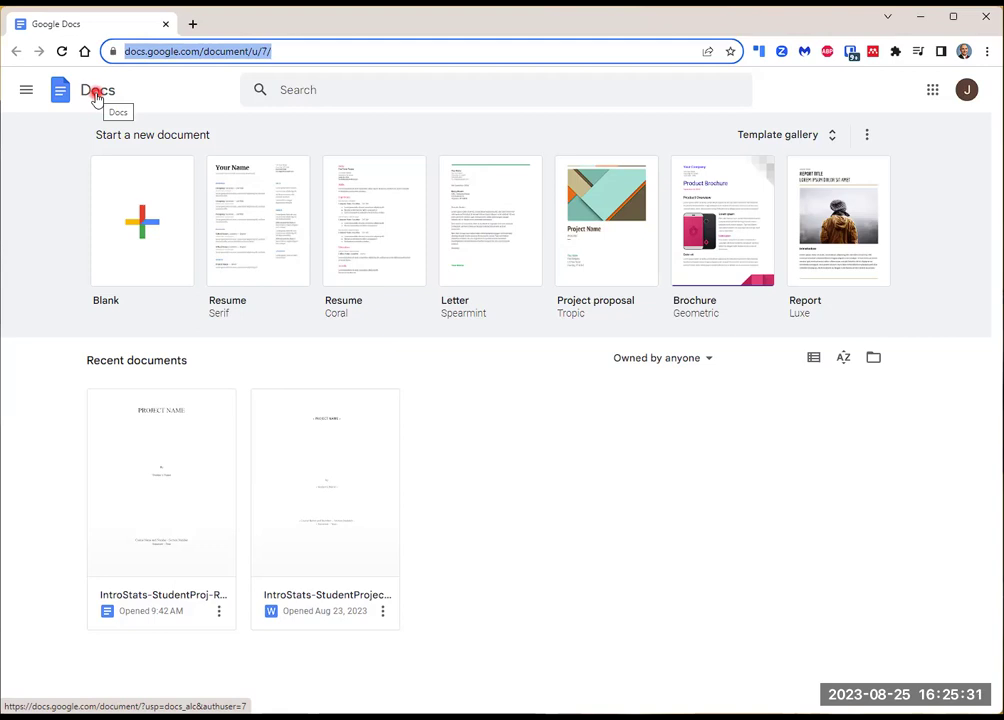
{"action": "left_click", "coordinate": [26, 92]}
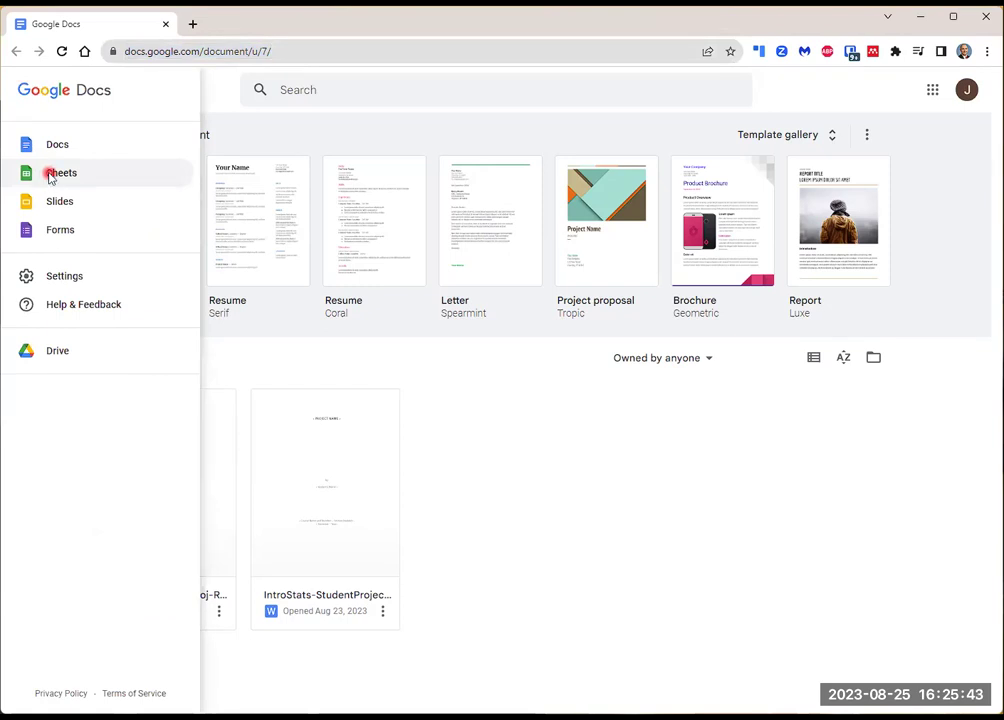
{"action": "left_click", "coordinate": [52, 175]}
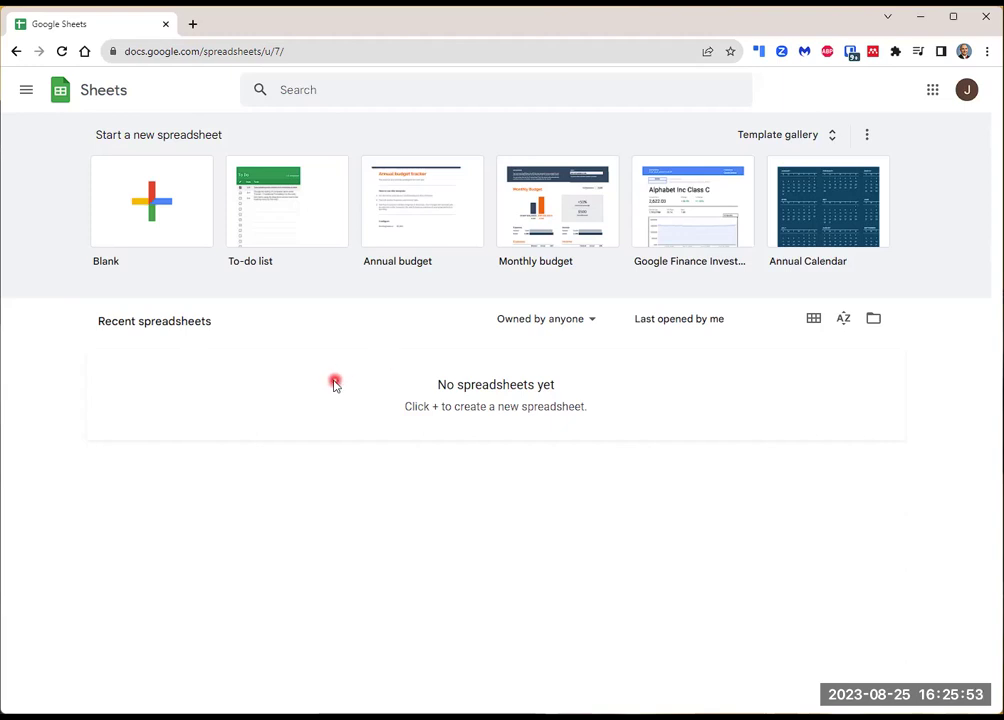
{"action": "left_click", "coordinate": [157, 202]}
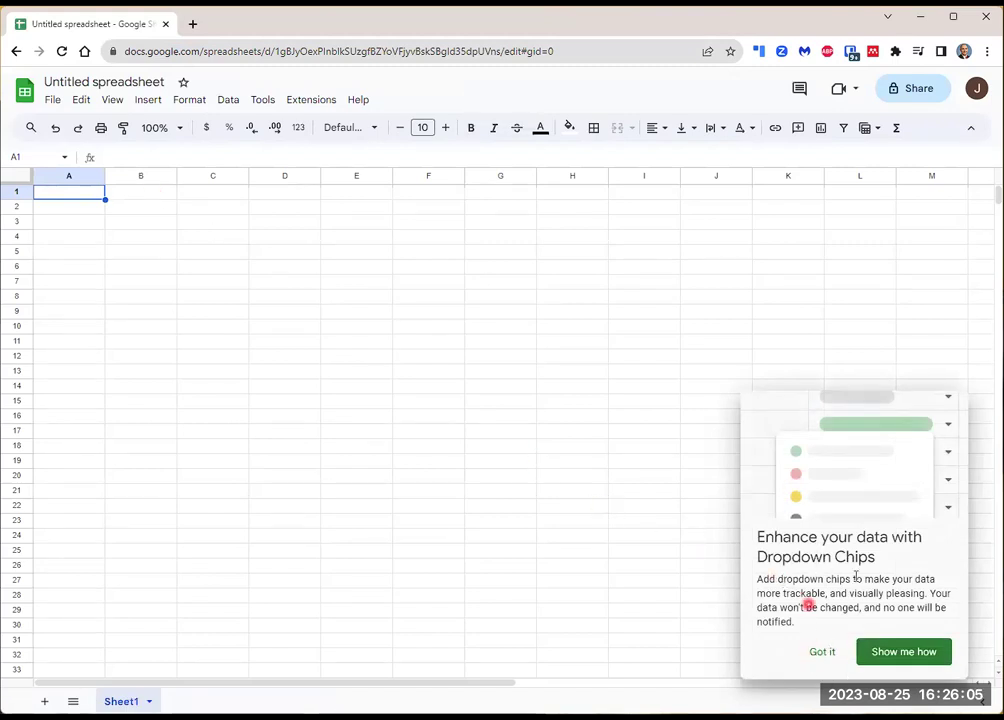
{"action": "left_click", "coordinate": [822, 655]}
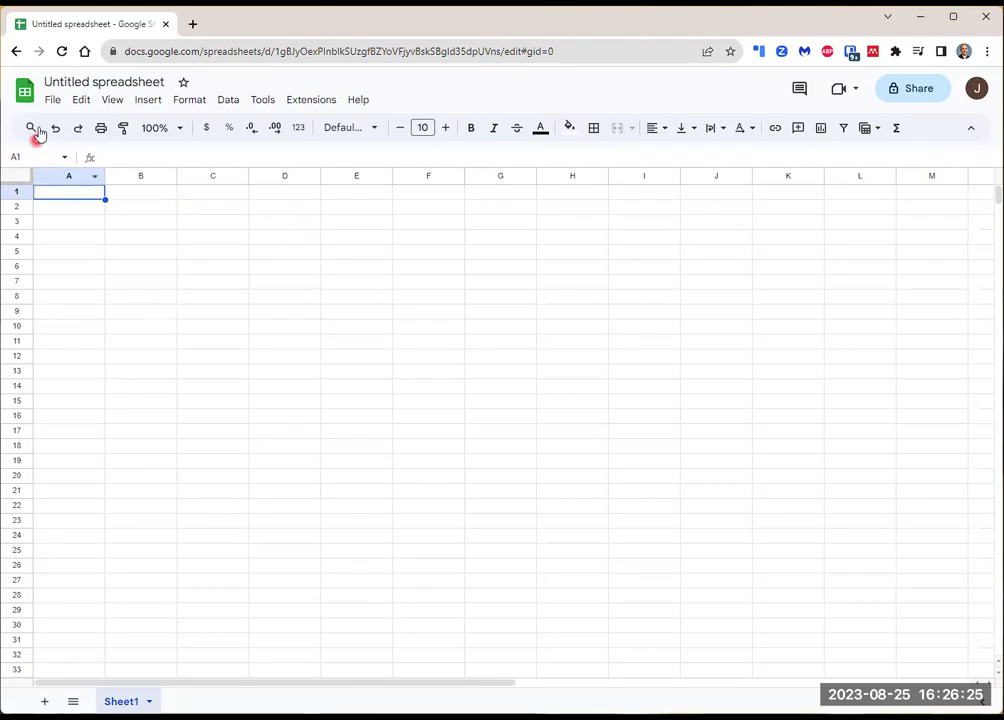
{"action": "left_click", "coordinate": [56, 101]}
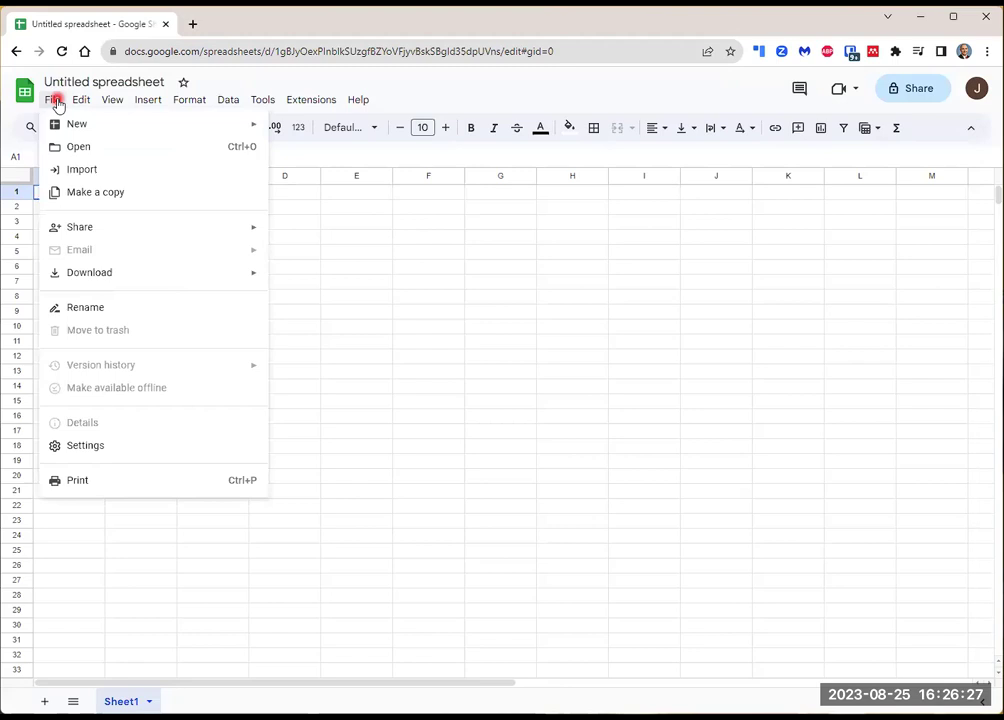
Start a File > Import from the Upload tab and browse the computer for the file.
{"action": "left_click", "coordinate": [69, 171]}
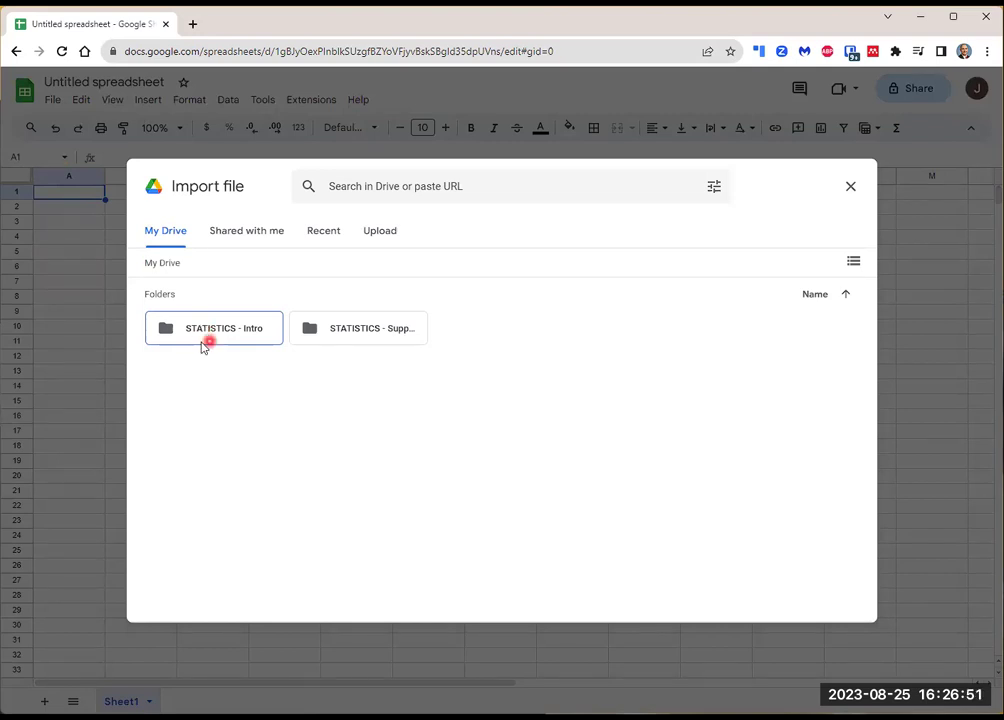
{"action": "left_click", "coordinate": [384, 233]}
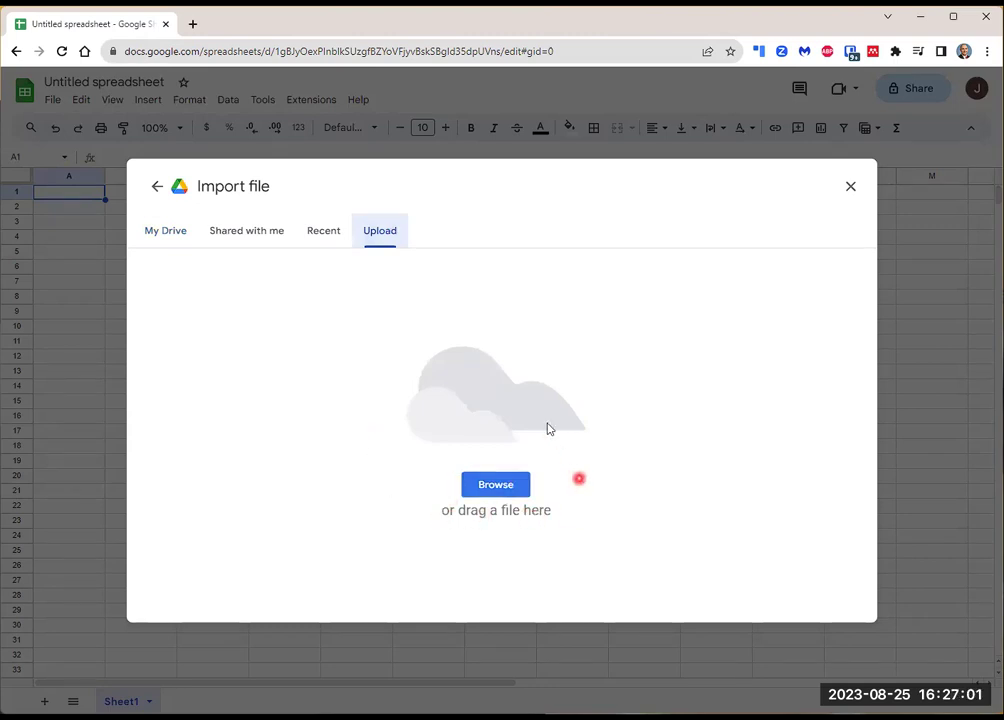
{"action": "left_click", "coordinate": [497, 485]}
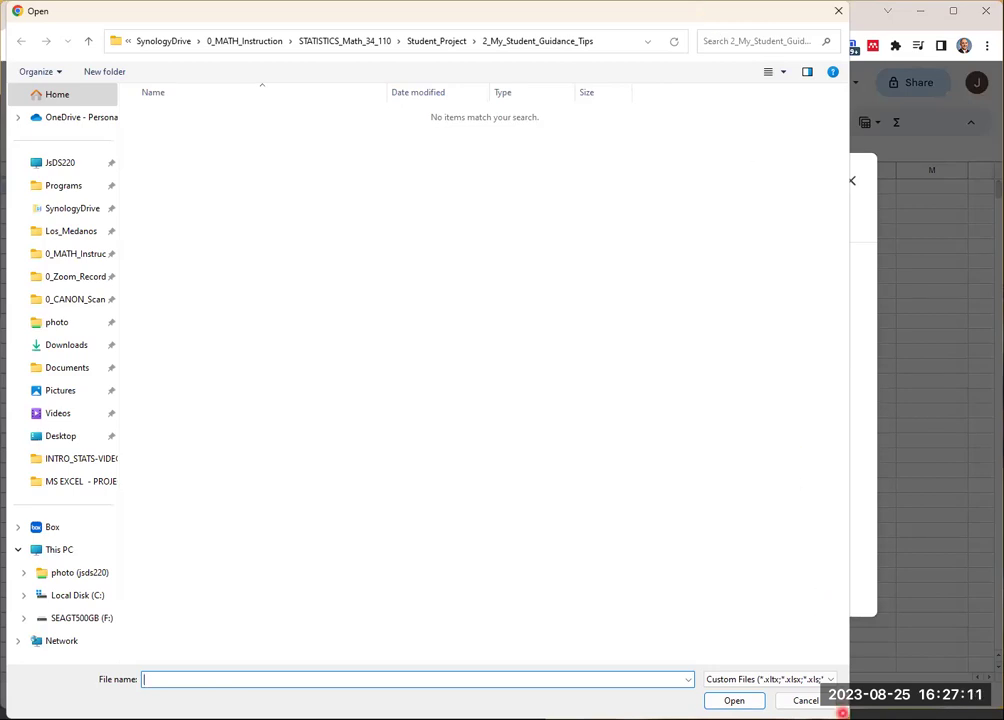
Choose coasters-2015.txt from the Downloads folder in the Open dialog.
{"action": "left_click_drag", "start_coordinate": [843, 713], "coordinate": [837, 641]}
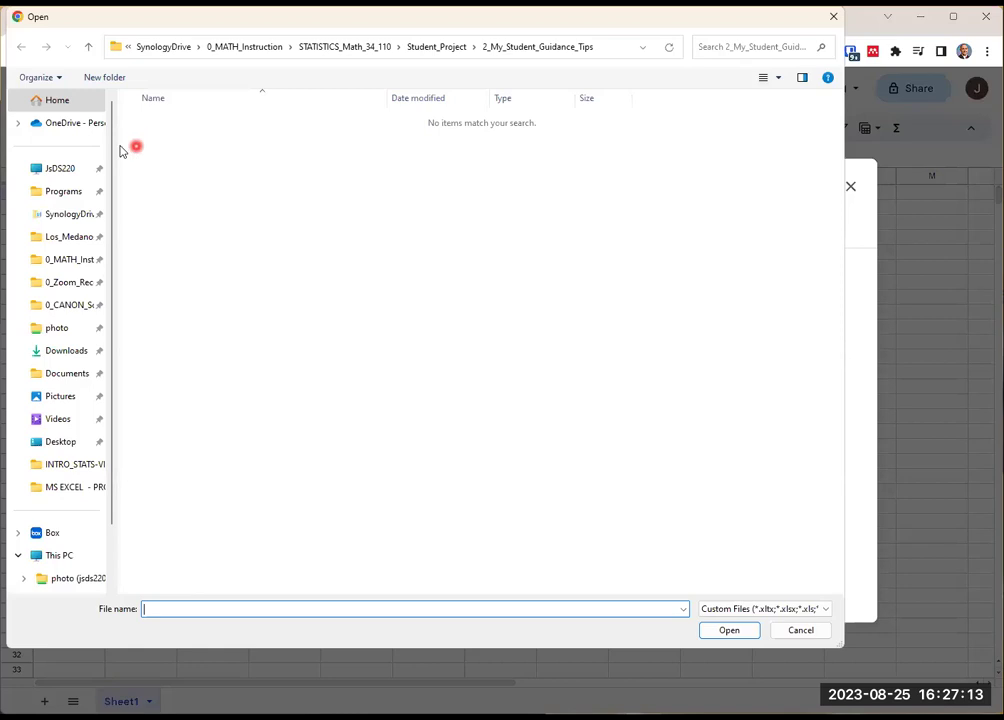
{"action": "left_click", "coordinate": [58, 353]}
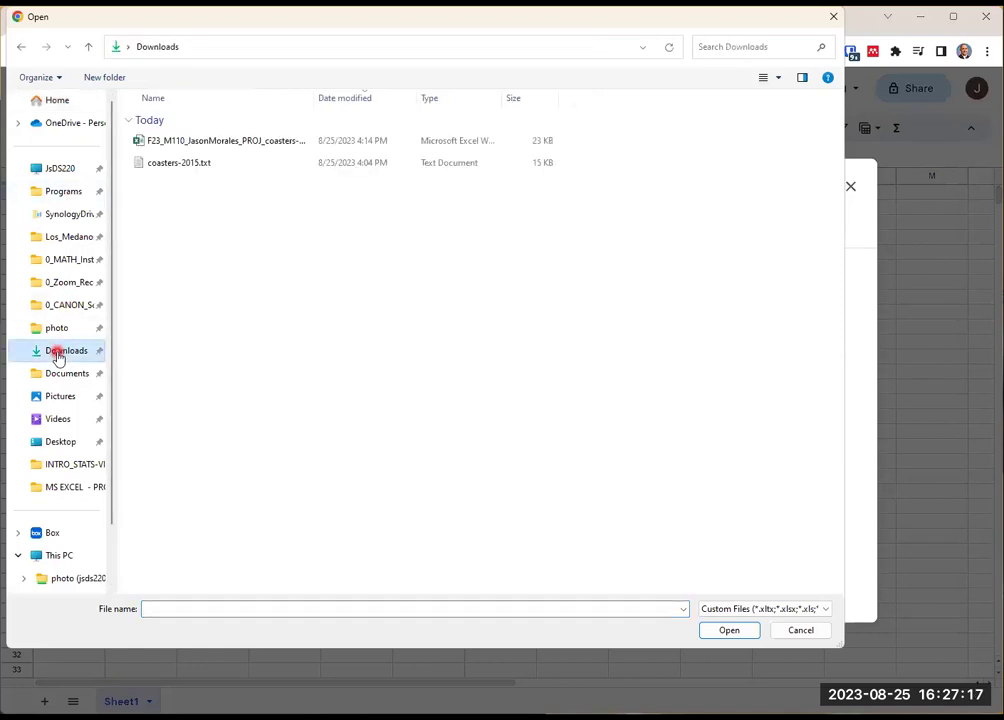
{"action": "left_click", "coordinate": [211, 165]}
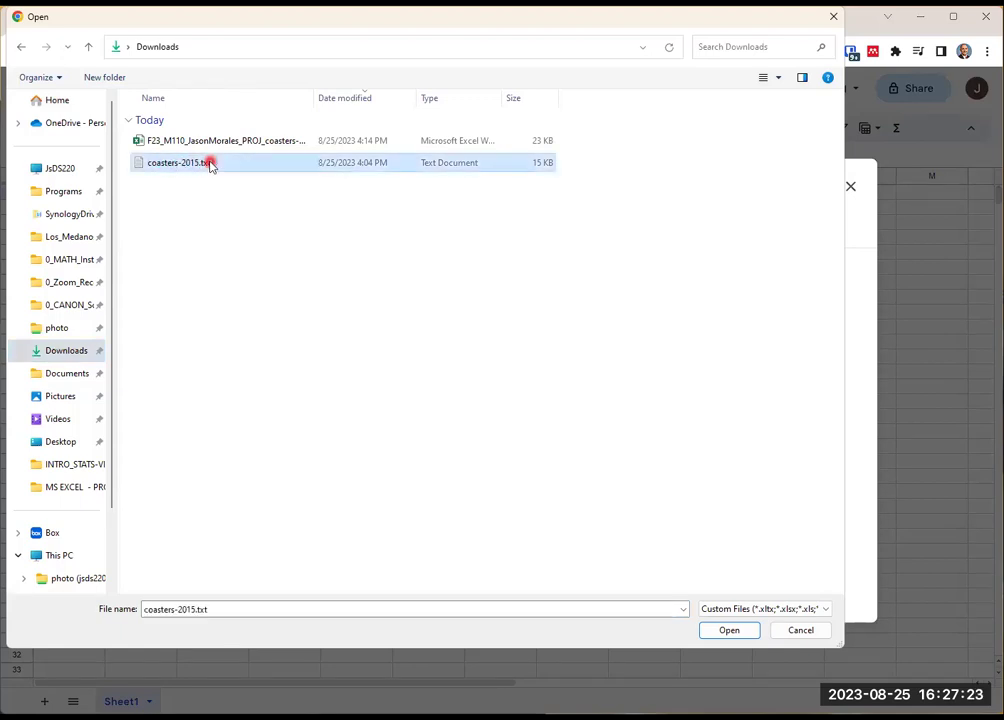
{"action": "left_click", "coordinate": [728, 630]}
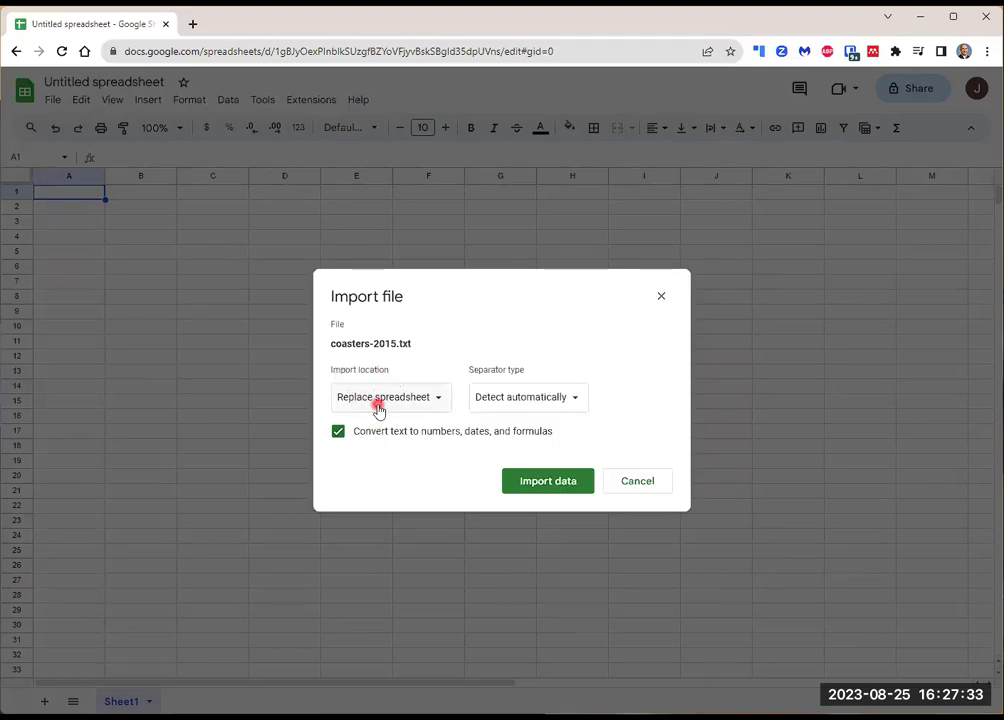
Import coasters-2015.txt with Replace spreadsheet as the location and automatic separator detection.
{"action": "left_click", "coordinate": [442, 399]}
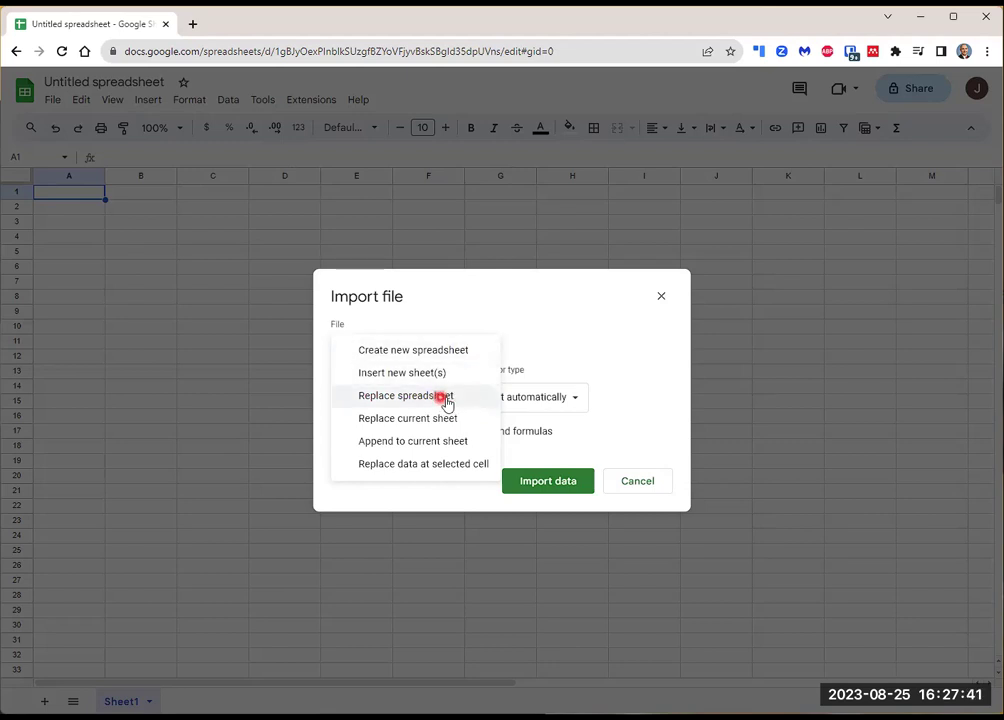
{"action": "left_click", "coordinate": [447, 398]}
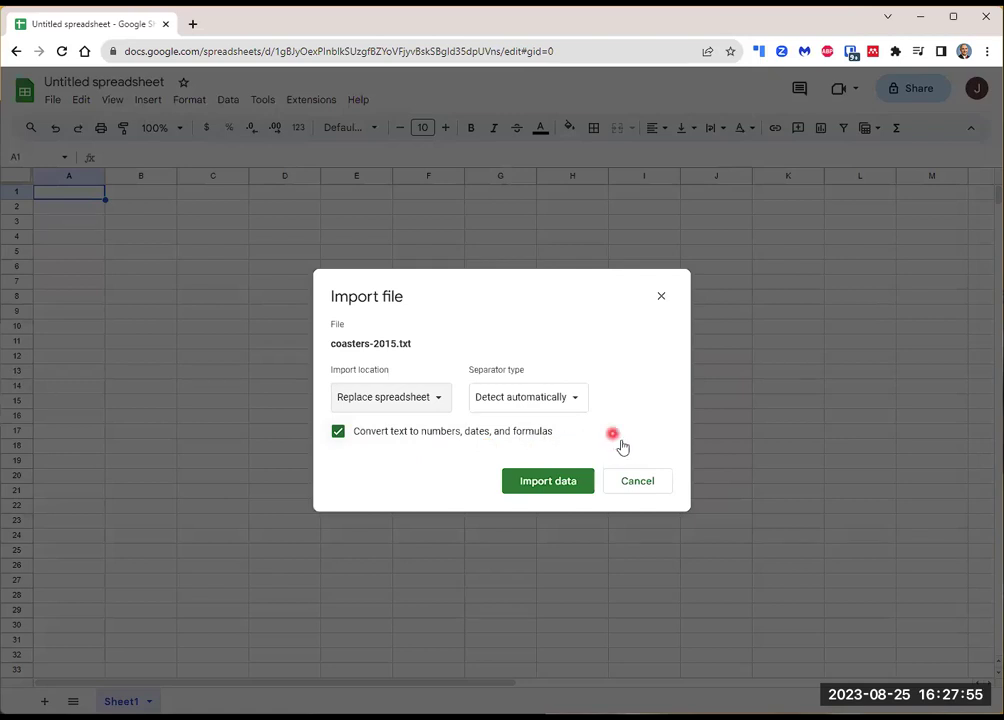
{"action": "left_click", "coordinate": [548, 483]}
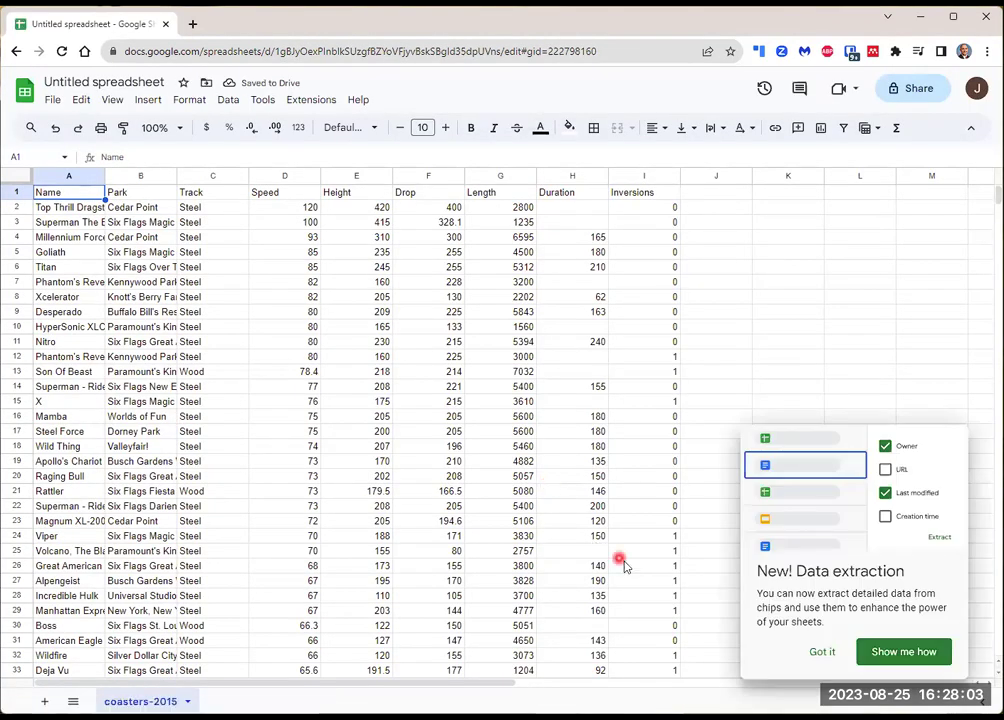
Dismiss the New! Data extraction popup covering the coaster table.
{"action": "left_click", "coordinate": [822, 653]}
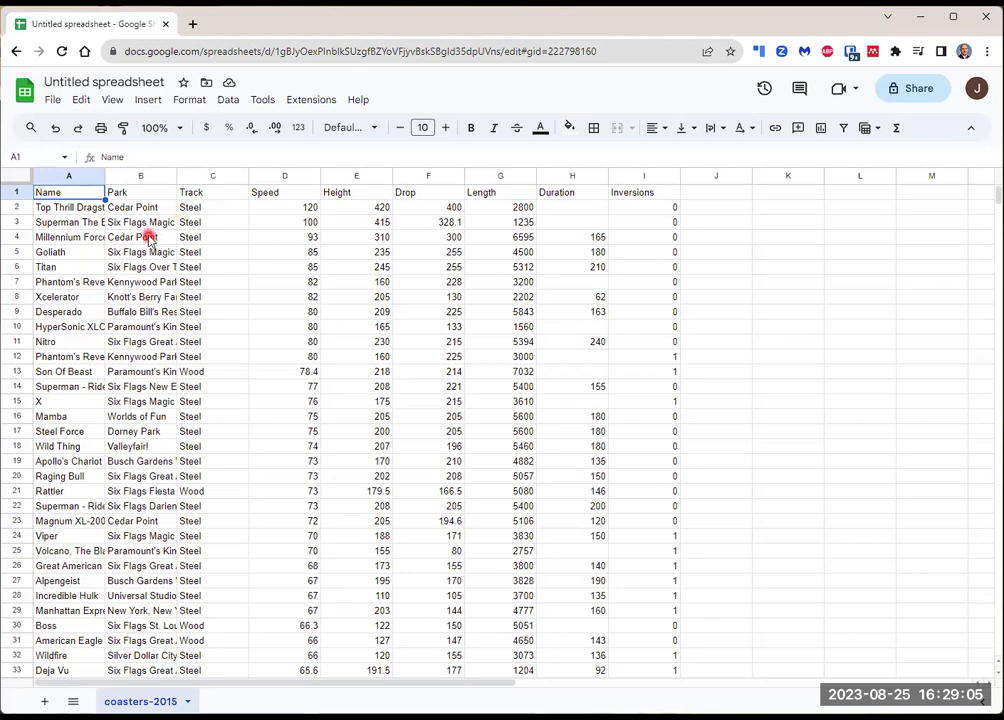
Rename the spreadsheet to F23_M110_<student name>_PROJ_coasters_2015.
{"action": "left_click", "coordinate": [101, 82]}
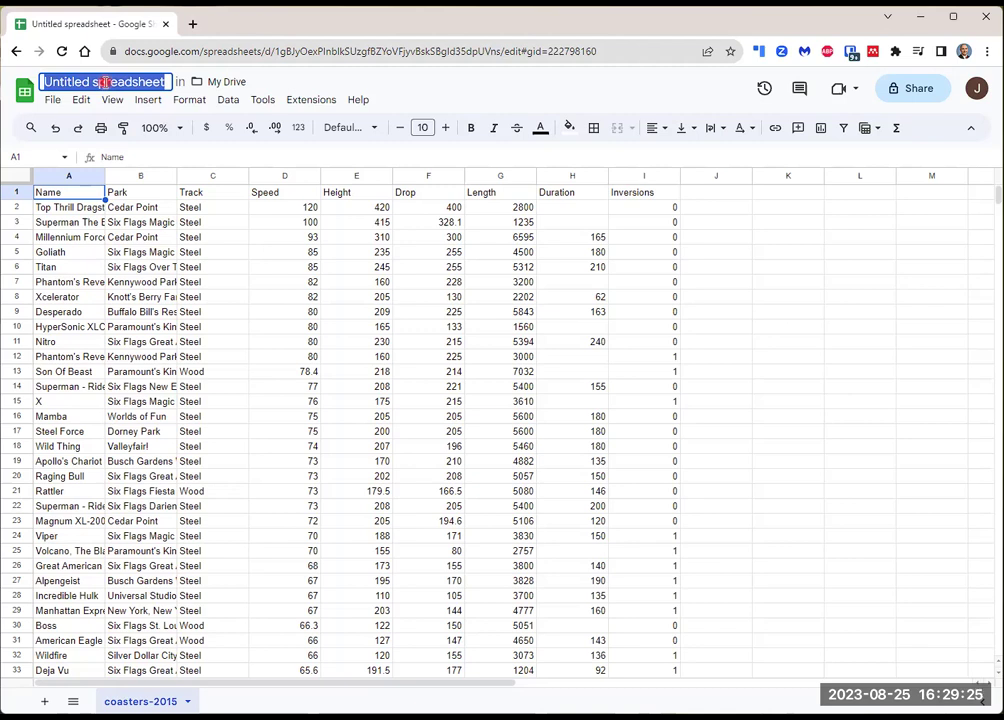
{"action": "key", "text": "BackSpace"}
{"action": "type", "text": "F23"}
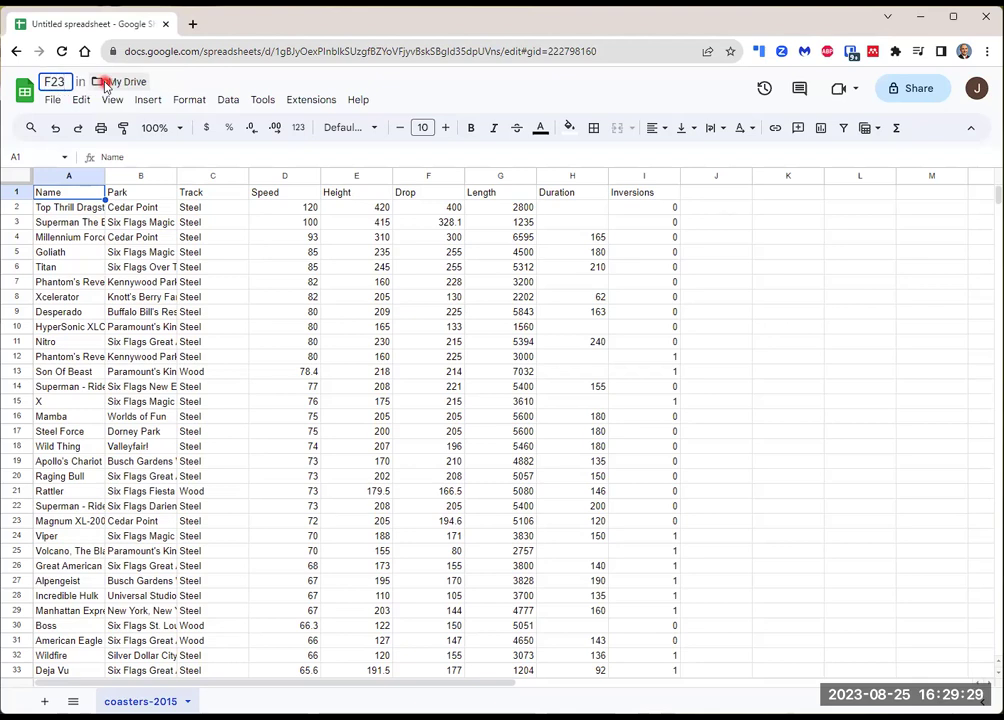
{"action": "type", "text": " M"}
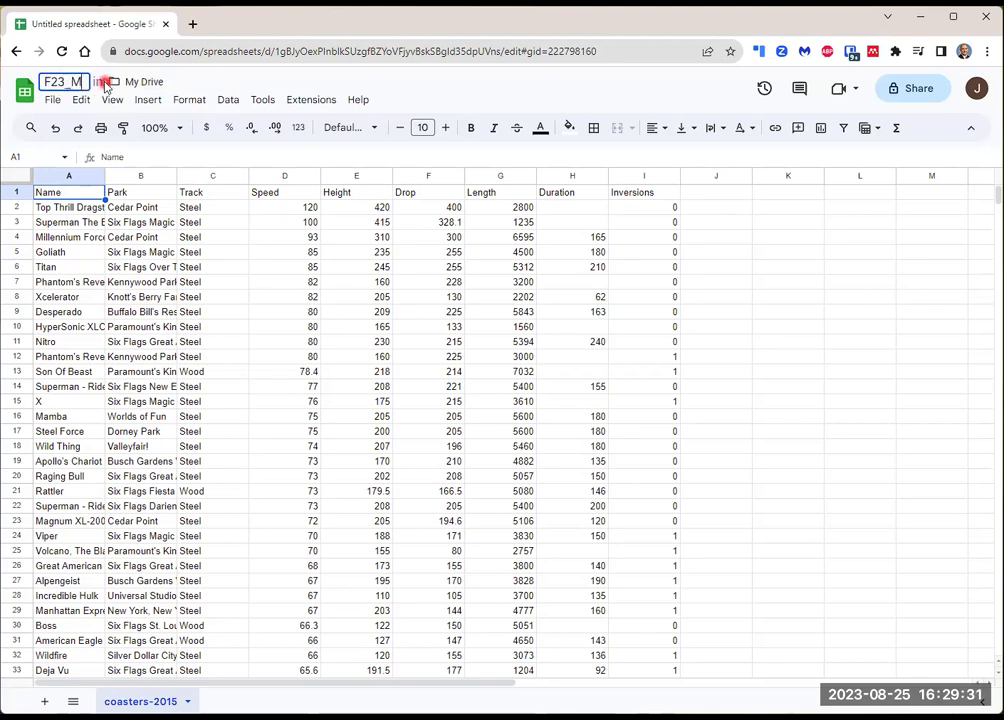
{"action": "type", "text": "110_"}
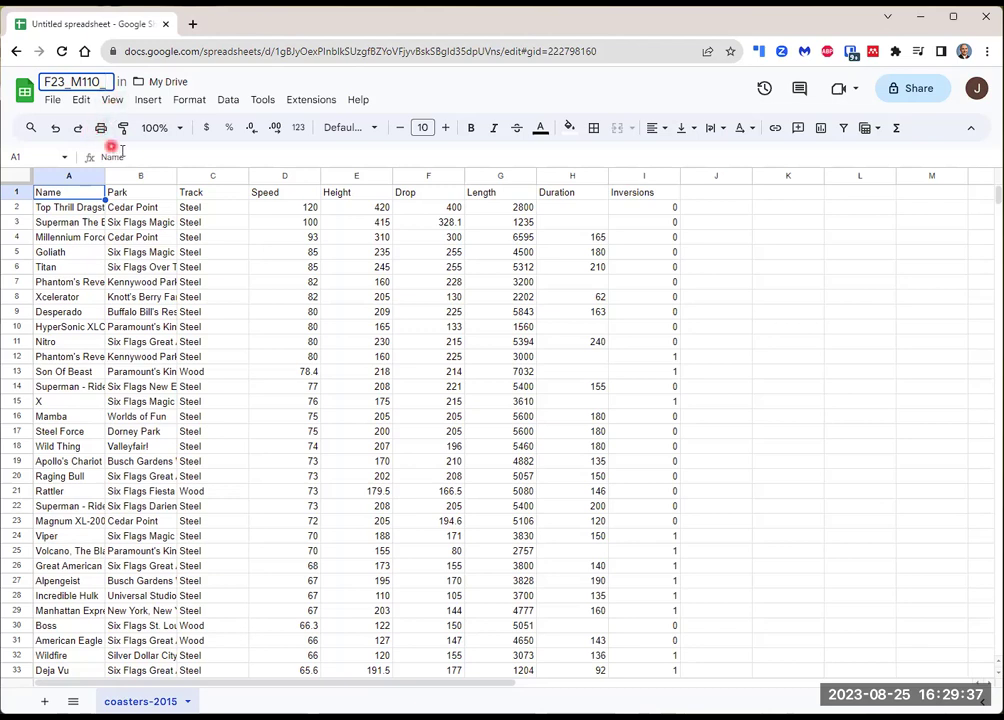
{"action": "type", "text": "J"}
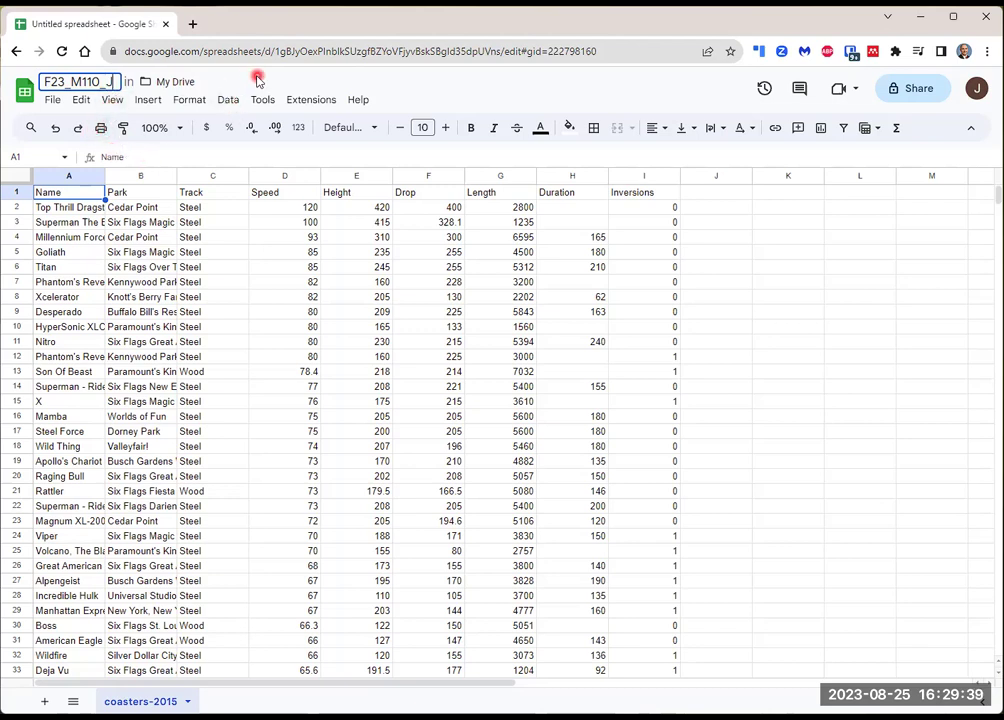
{"action": "type", "text": "asonMorales"}
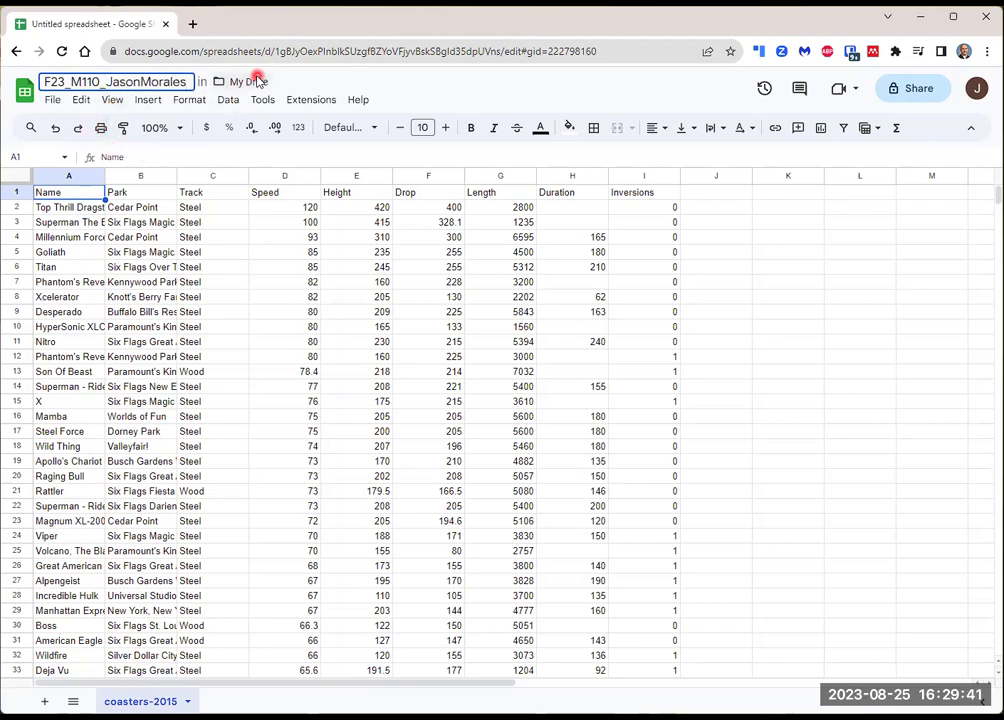
{"action": "type", "text": "_"}
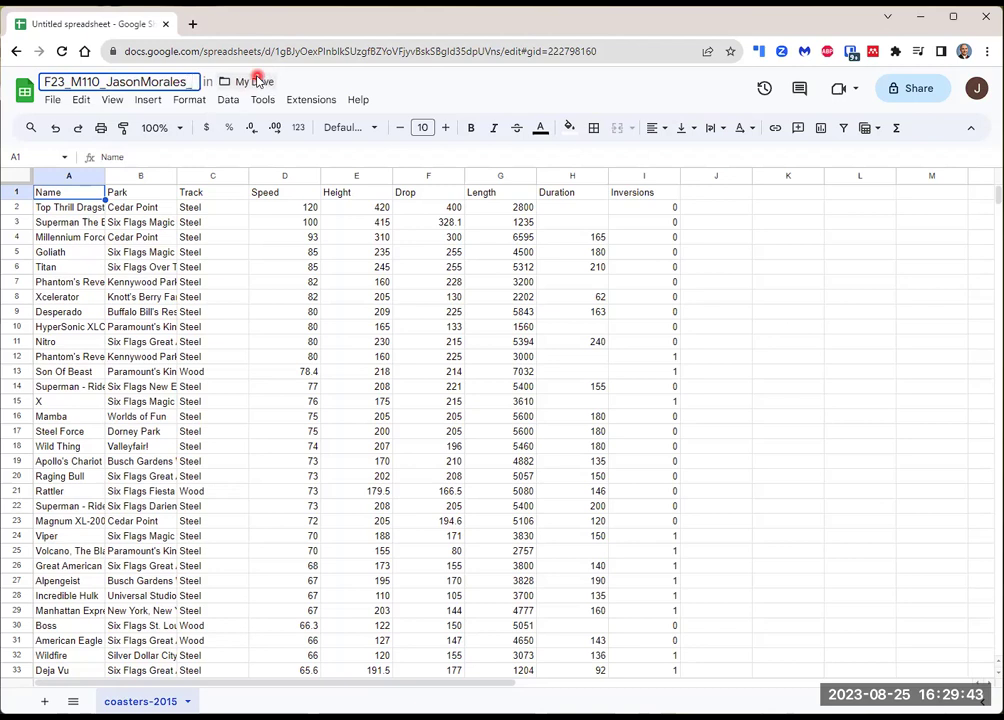
{"action": "type", "text": "PROJ_"}
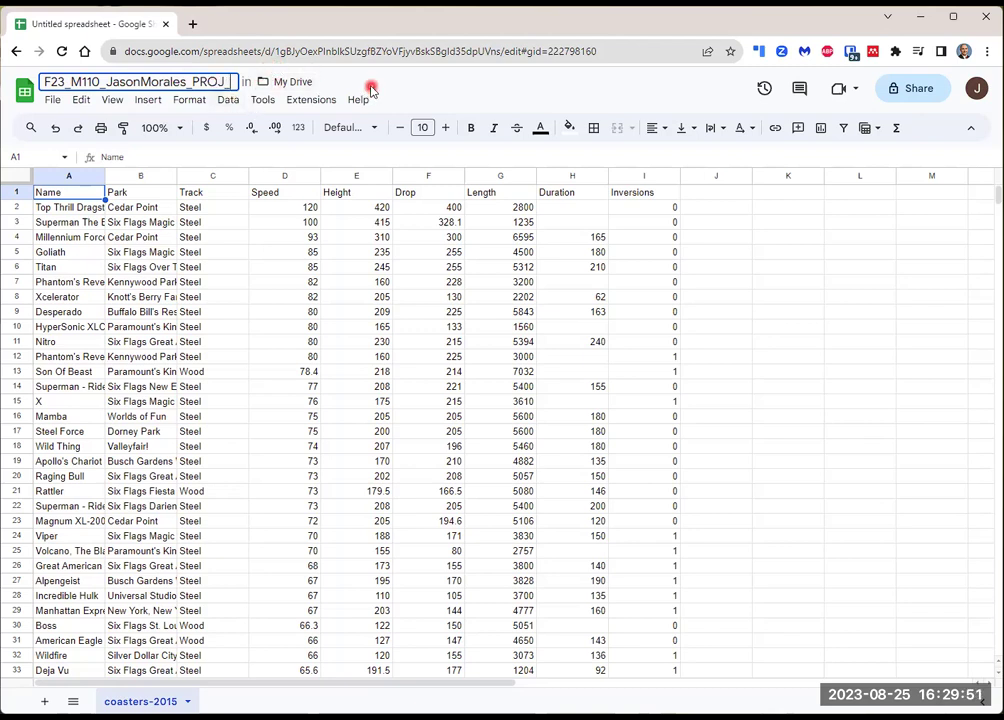
{"action": "type", "text": "coaster"}
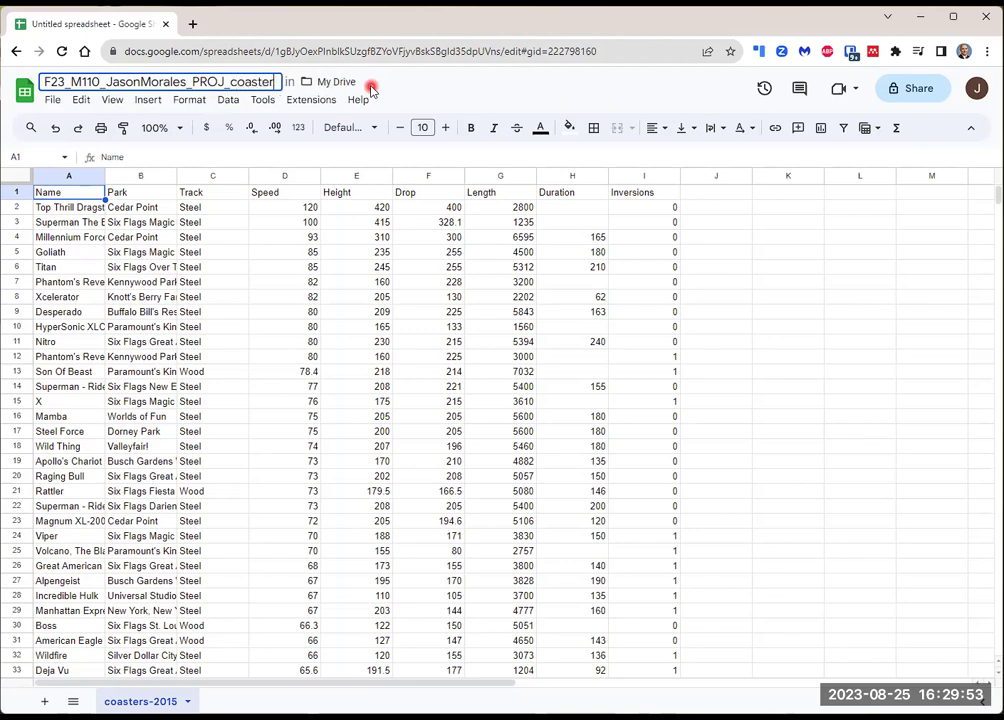
{"action": "type", "text": "s_2015"}
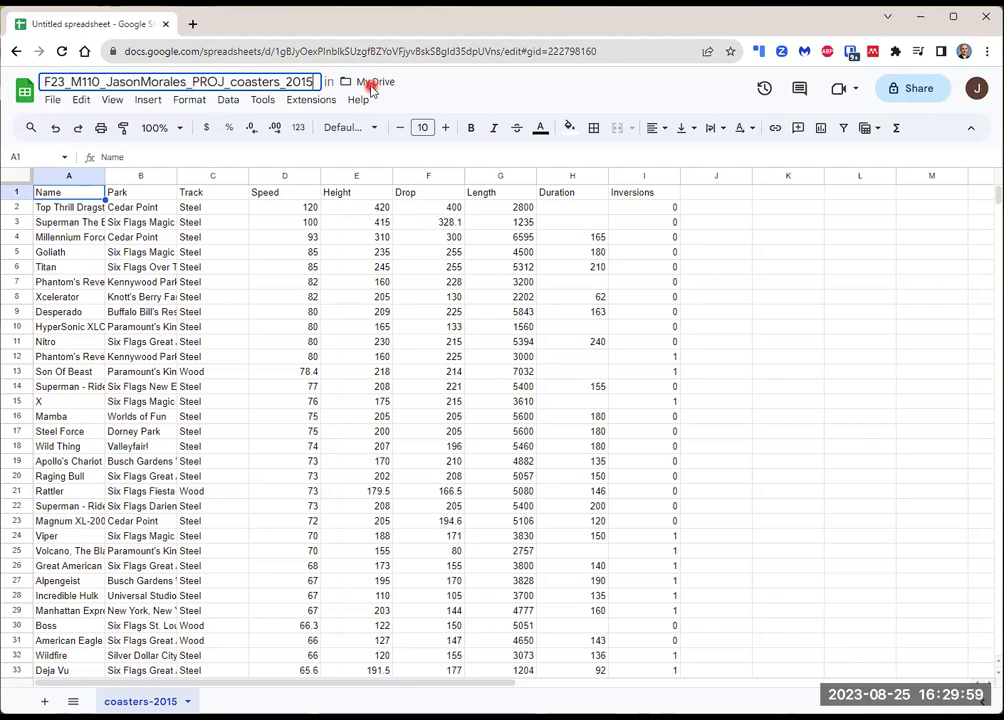
{"action": "key", "text": "Return"}
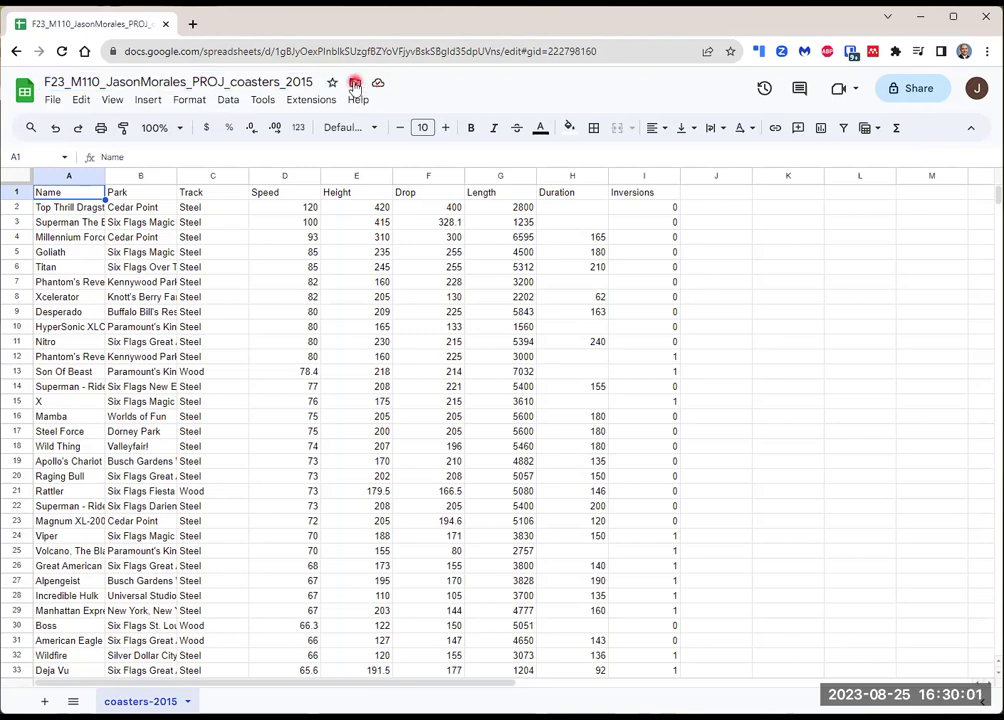
Star the renamed coasters_2015 spreadsheet so its star icon fills in.
{"action": "left_click", "coordinate": [332, 84]}
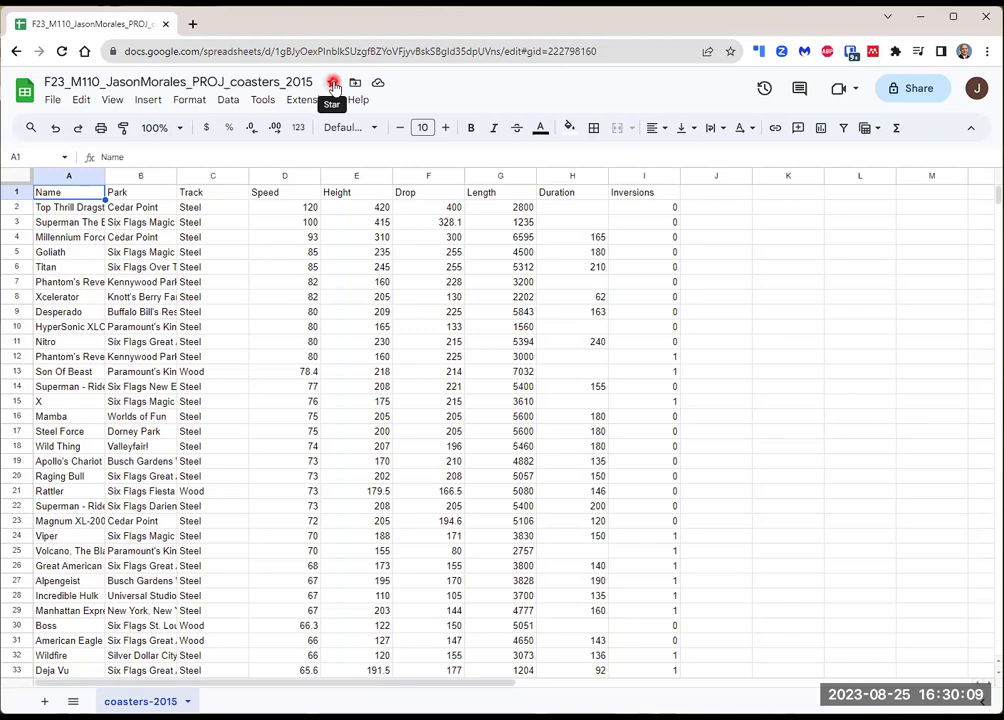
{"action": "left_click", "coordinate": [332, 84]}
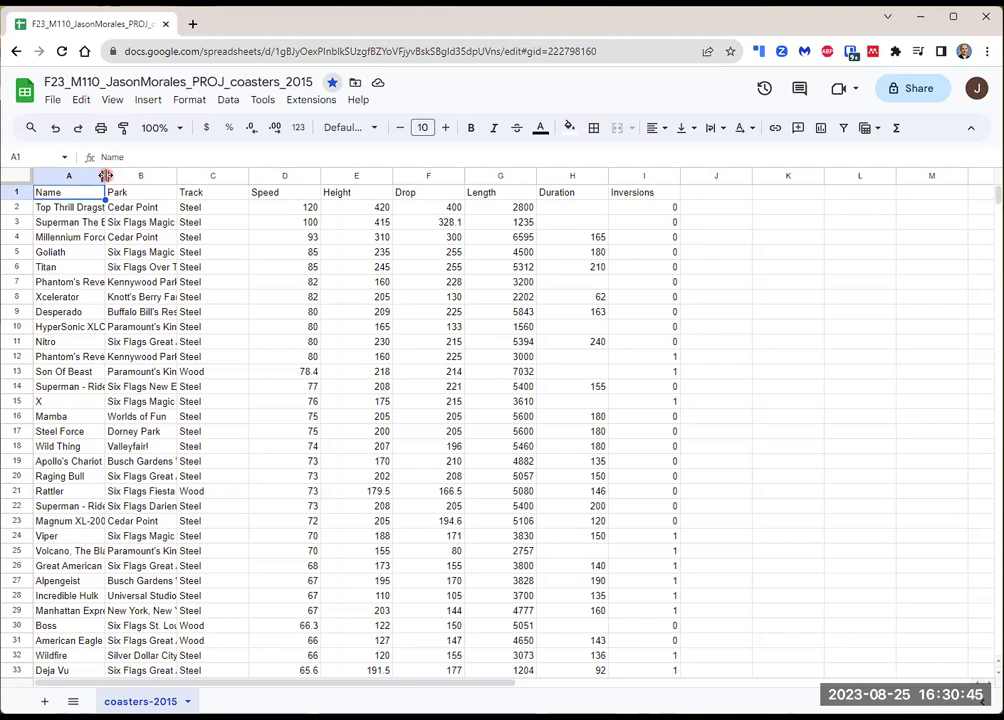
Auto-fit columns Name through Inversions, then widen the Track column slightly.
{"action": "double_click", "coordinate": [104, 176]}
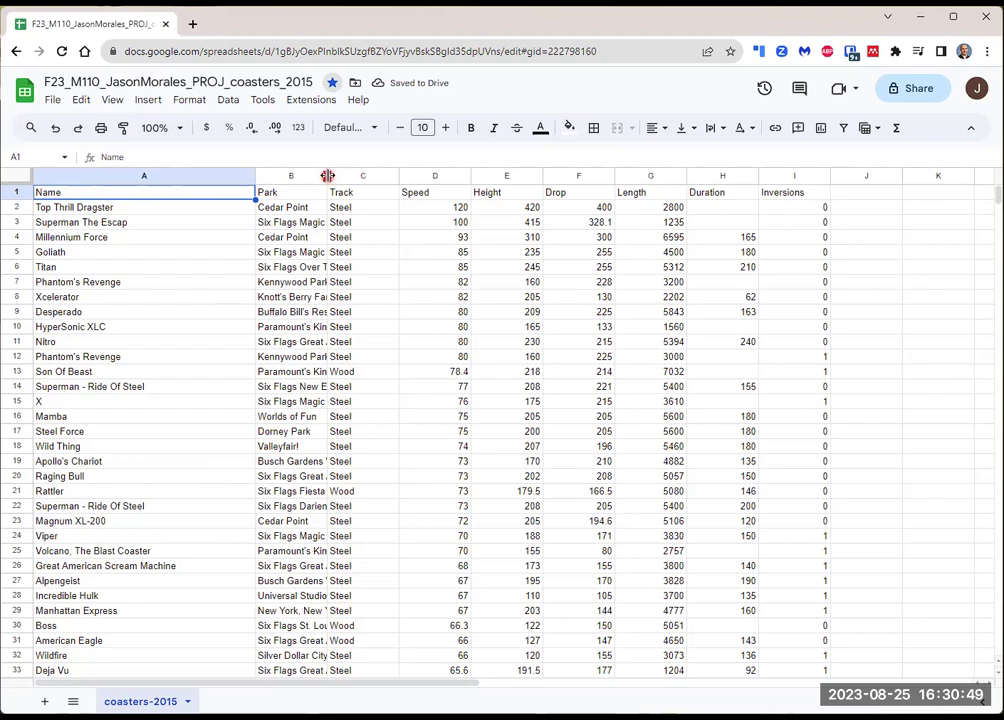
{"action": "double_click", "coordinate": [327, 175]}
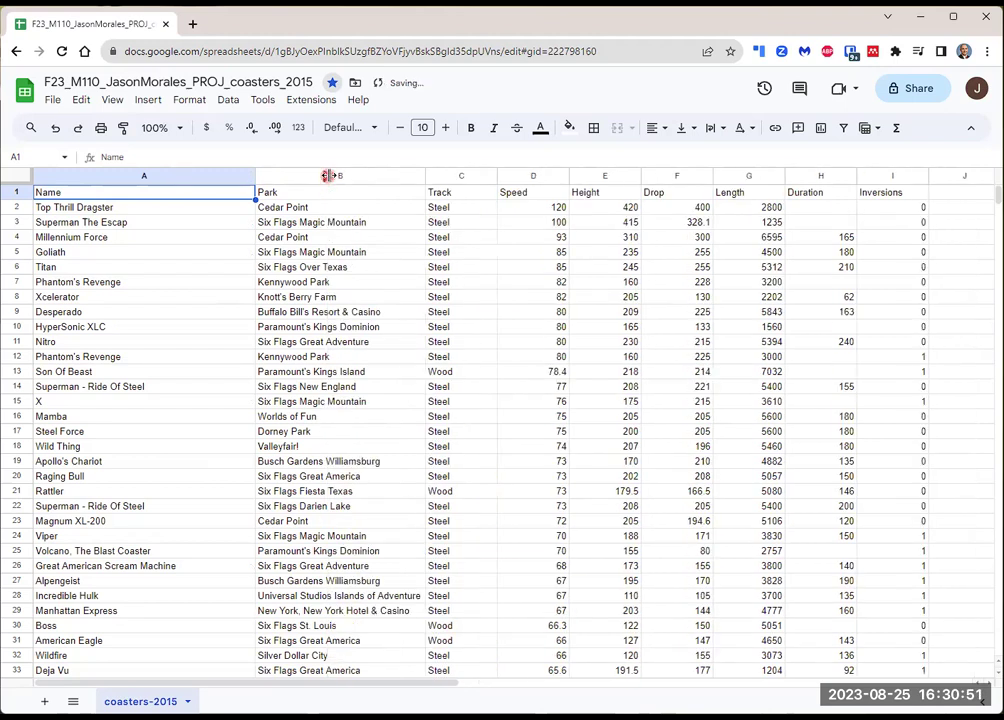
{"action": "double_click", "coordinate": [497, 175]}
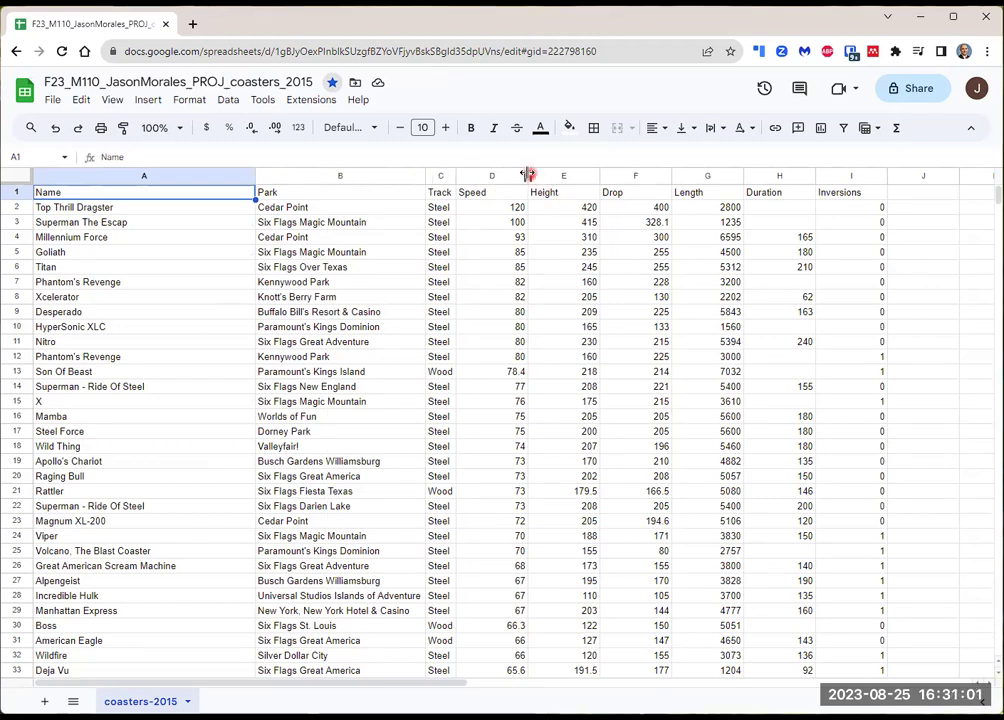
{"action": "double_click", "coordinate": [527, 175]}
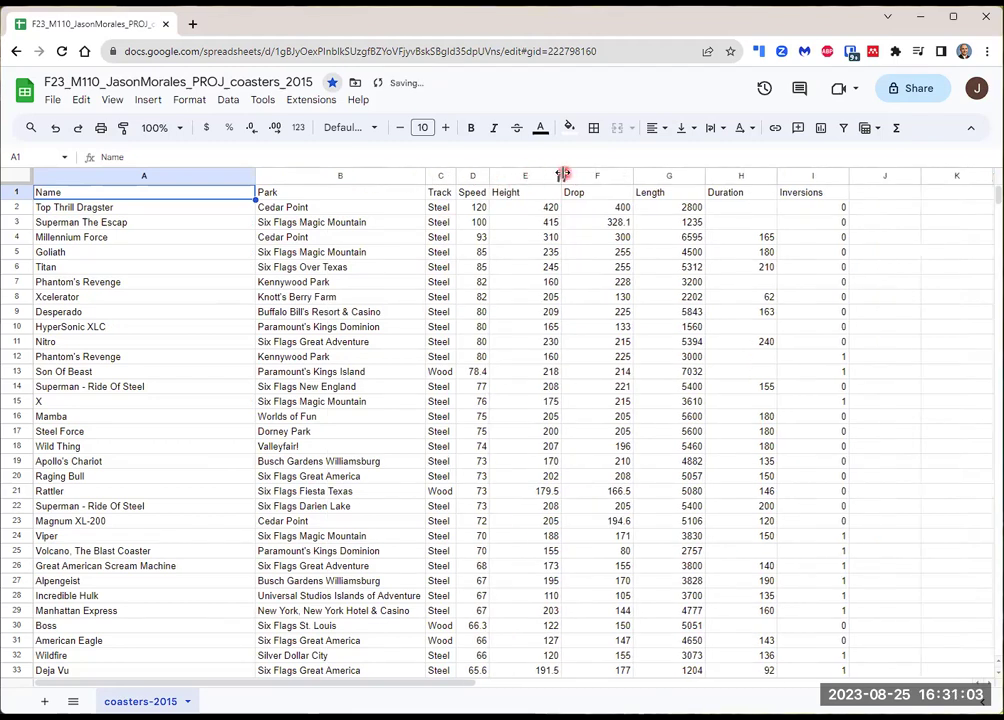
{"action": "double_click", "coordinate": [563, 175]}
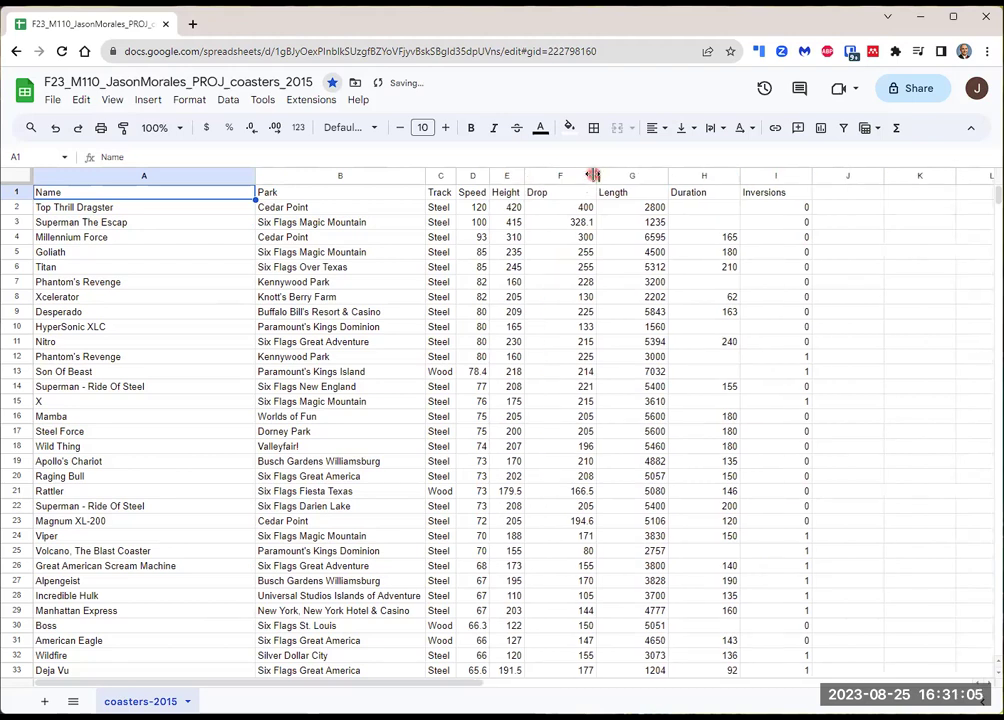
{"action": "double_click", "coordinate": [593, 175]}
{"action": "double_click", "coordinate": [632, 175]}
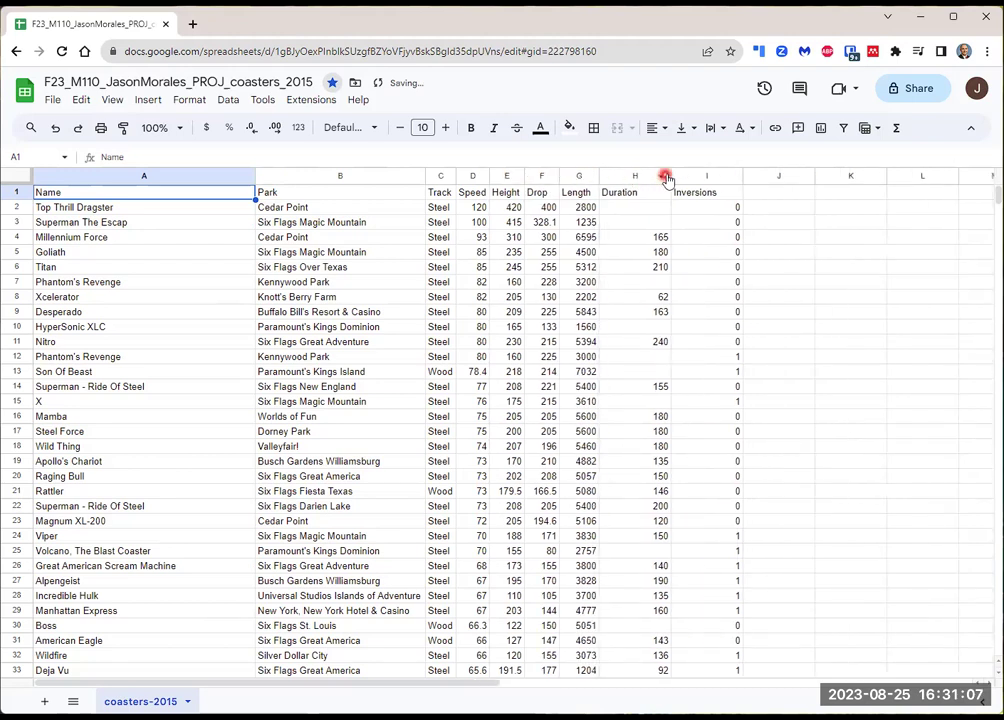
{"action": "double_click", "coordinate": [667, 176]}
{"action": "double_click", "coordinate": [711, 175]}
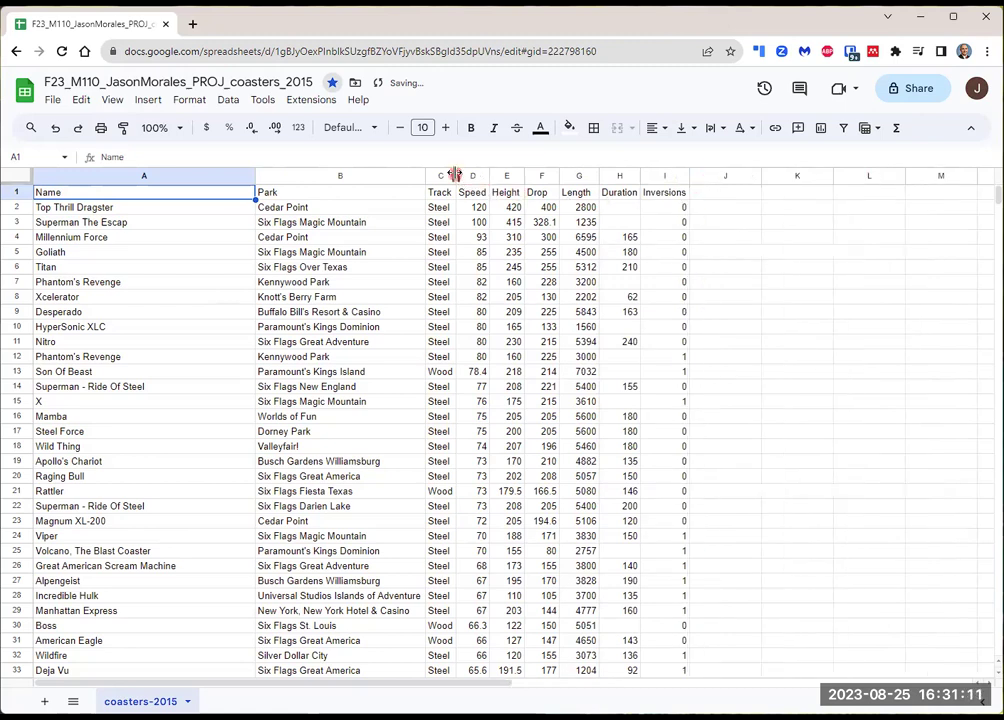
{"action": "left_click_drag", "start_coordinate": [455, 174], "coordinate": [475, 175]}
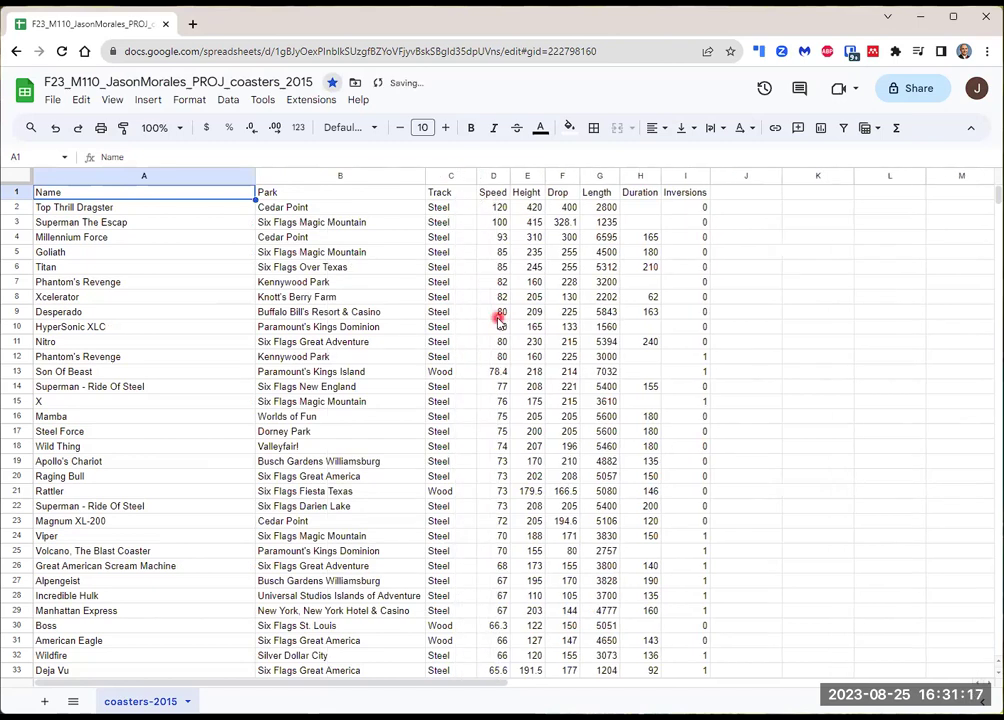